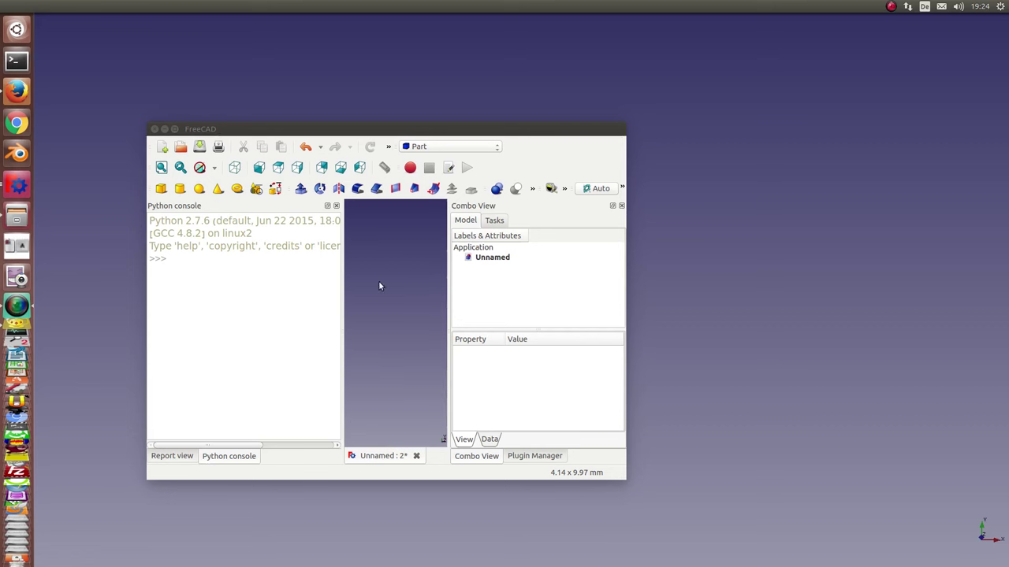
Run the Hough-line script in the Python console, then preview My_ImageFile's box image
click(231, 295)
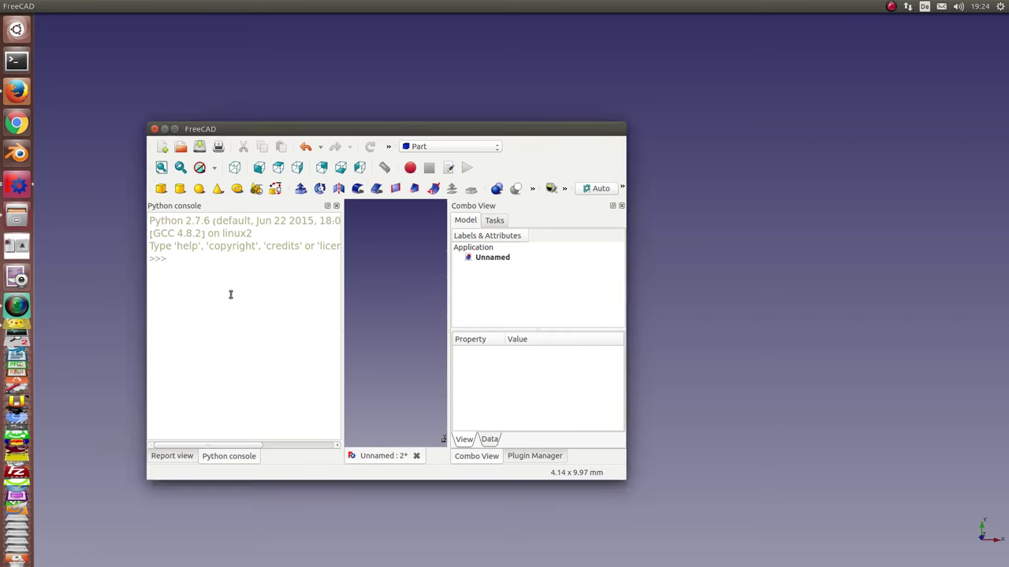
key(ctrl+v)
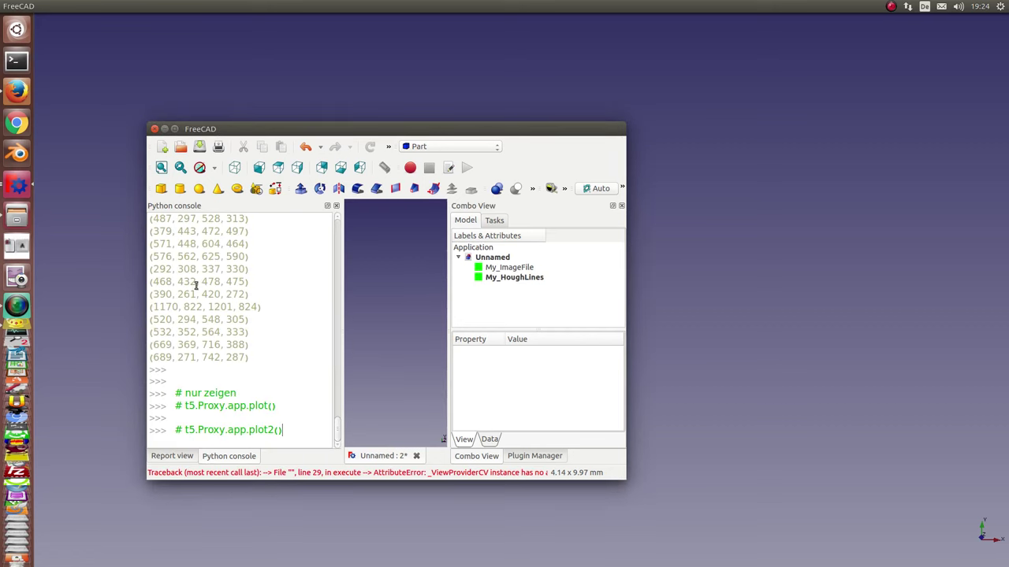
double_click(499, 272)
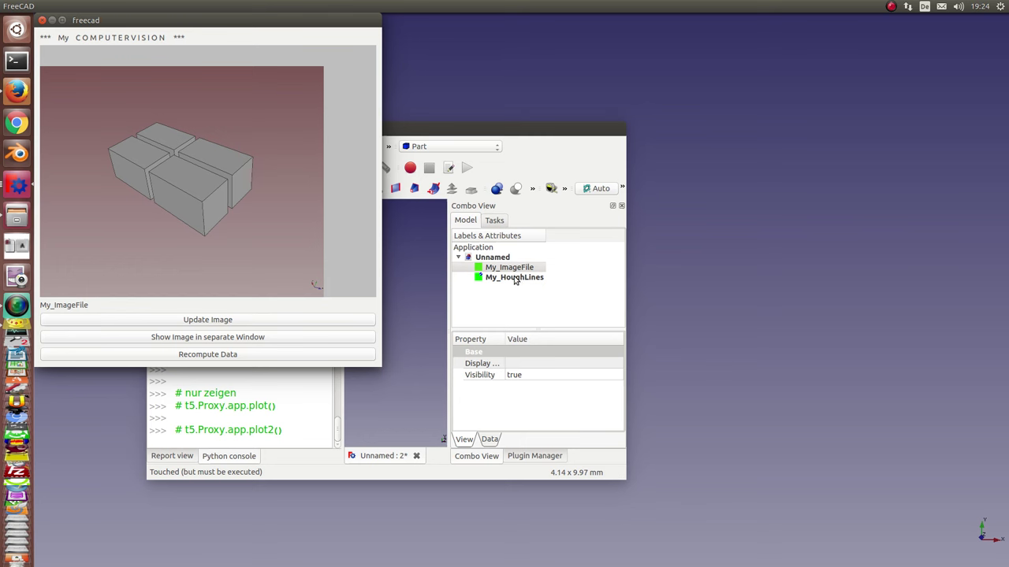
Select My_HoughLines and move the main window and box image preview aside
click(516, 278)
drag(476, 134, 600, 139)
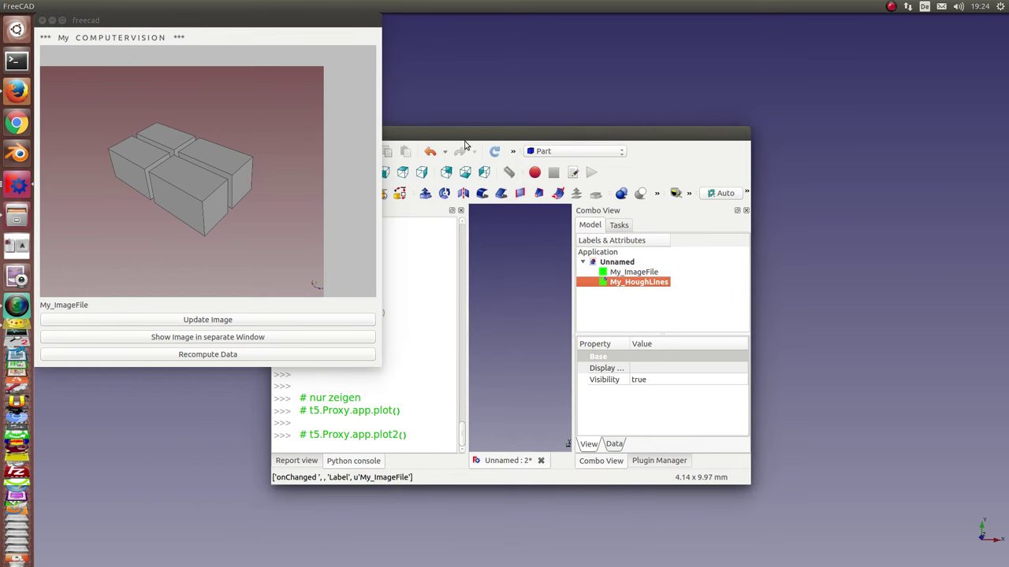
key(ctrl+v)
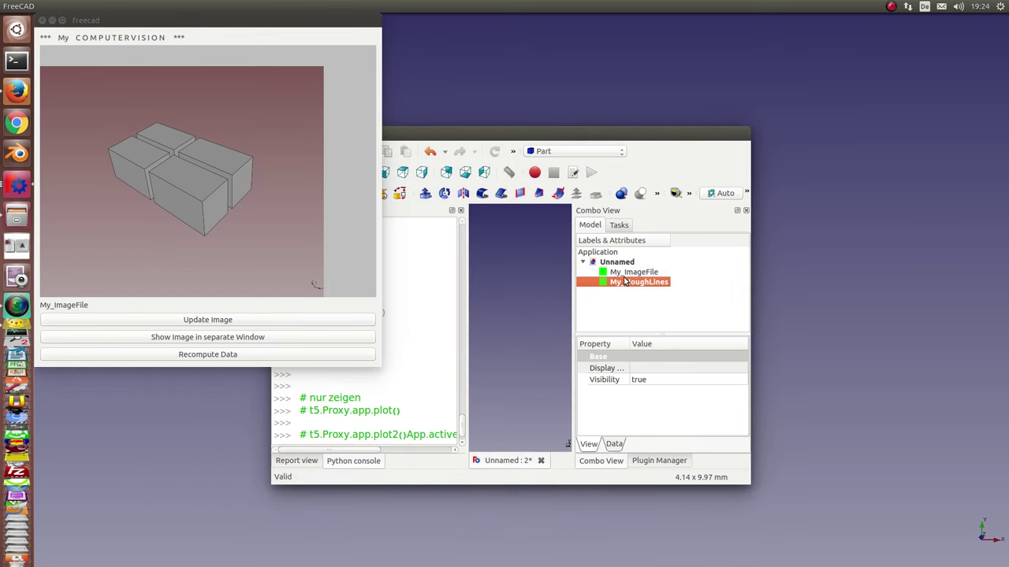
drag(298, 20, 351, 134)
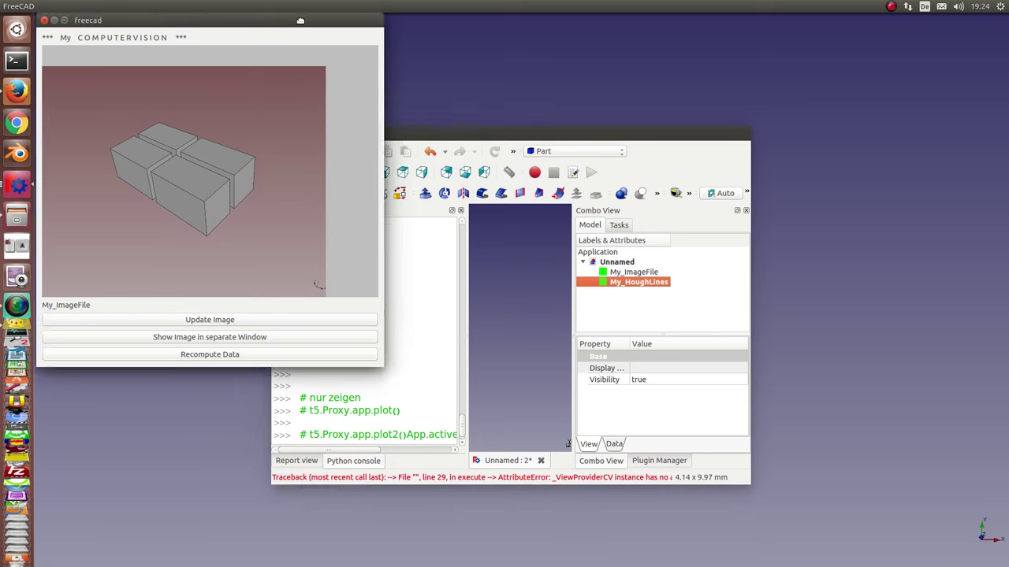
Show the My_HoughLines preview beside the original image, then close both previews
double_click(630, 282)
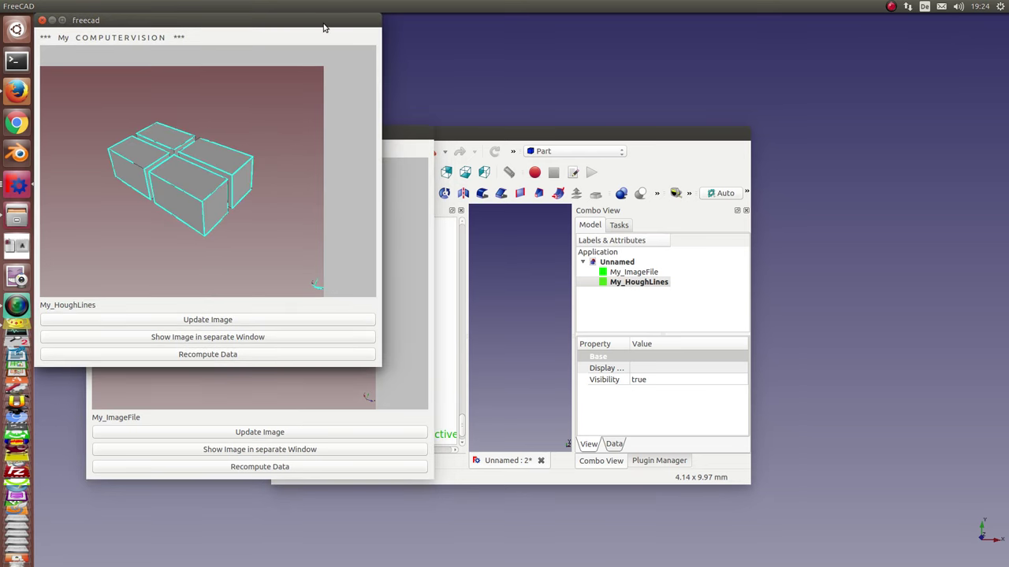
drag(323, 27, 781, 142)
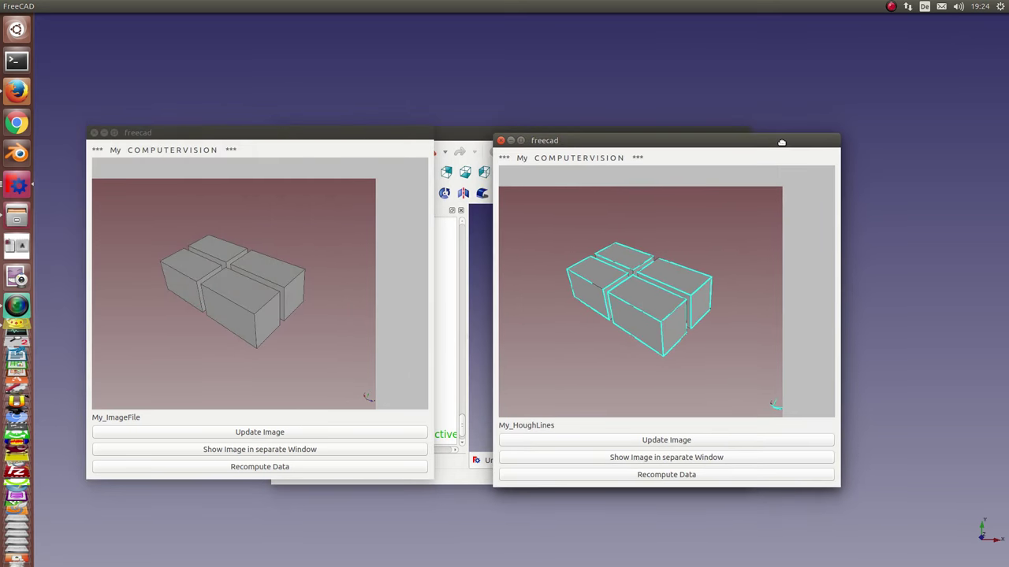
click(502, 141)
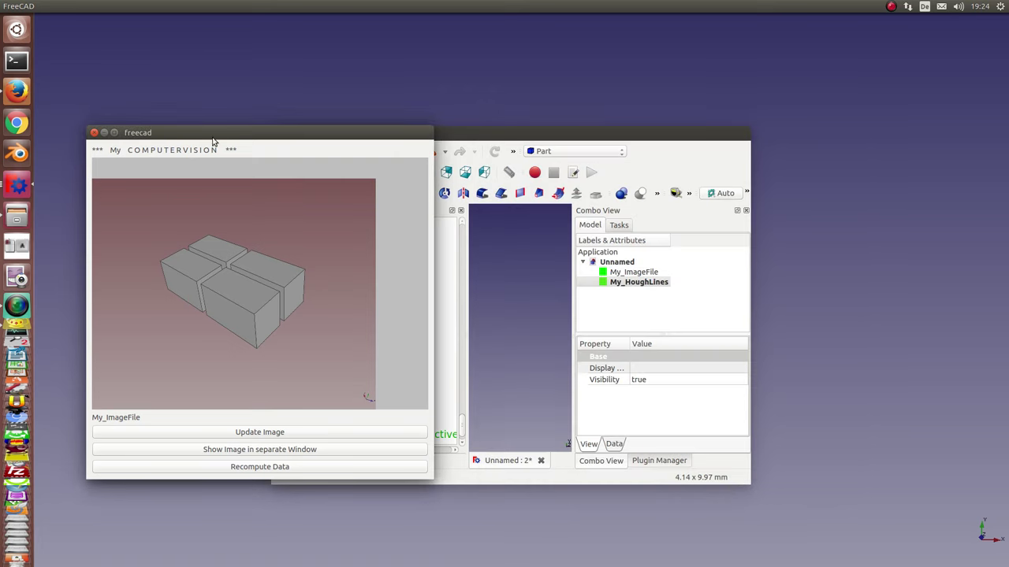
click(93, 132)
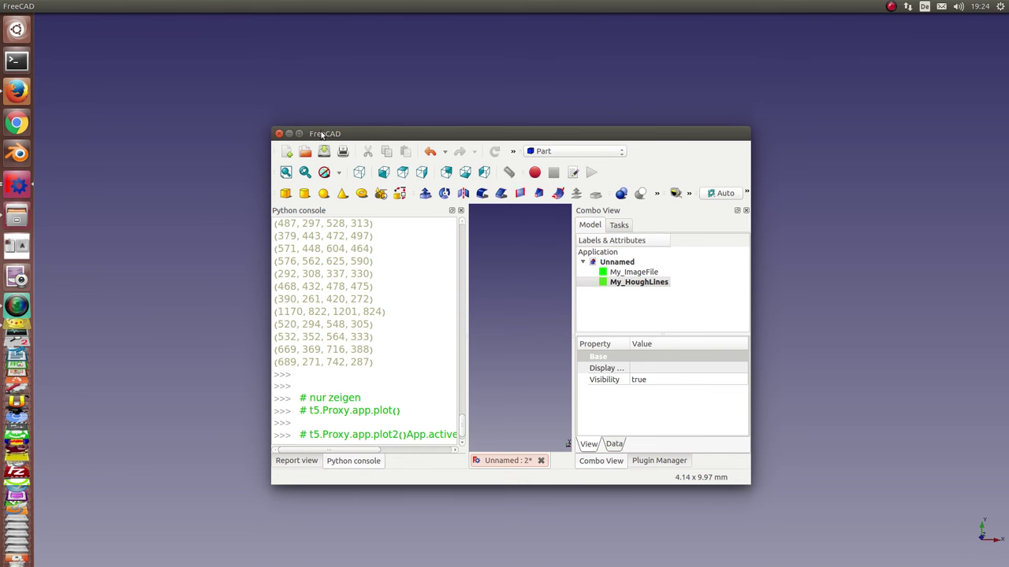
mouse_move(103, 6)
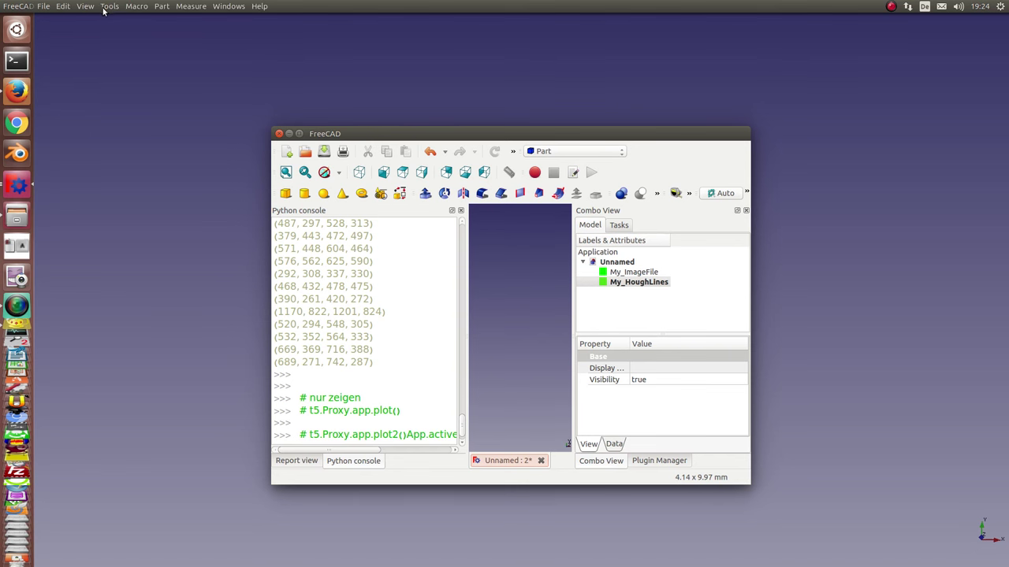
Display the View > Tools dependency graph linking My_HoughLines to My_ImageFile
click(90, 8)
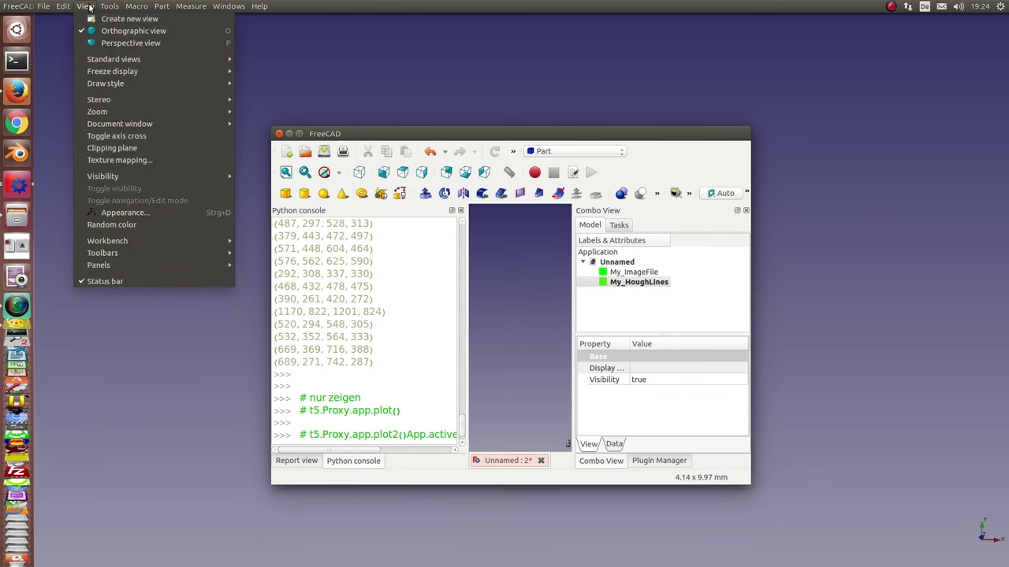
mouse_move(110, 7)
click(135, 62)
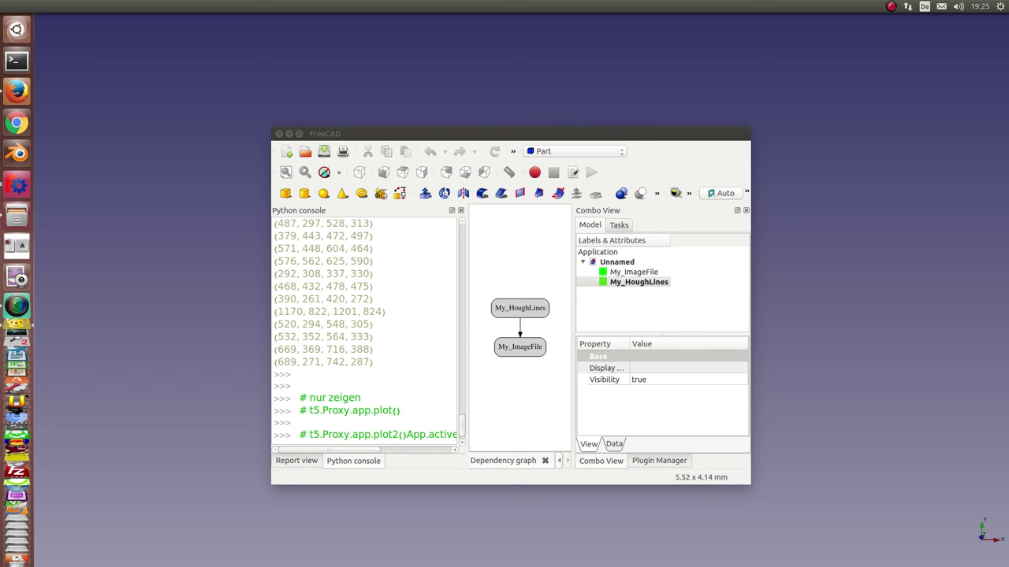
Run plt.show() to plot the Hough-line data in a Figure 1 window
click(387, 372)
key(Return)
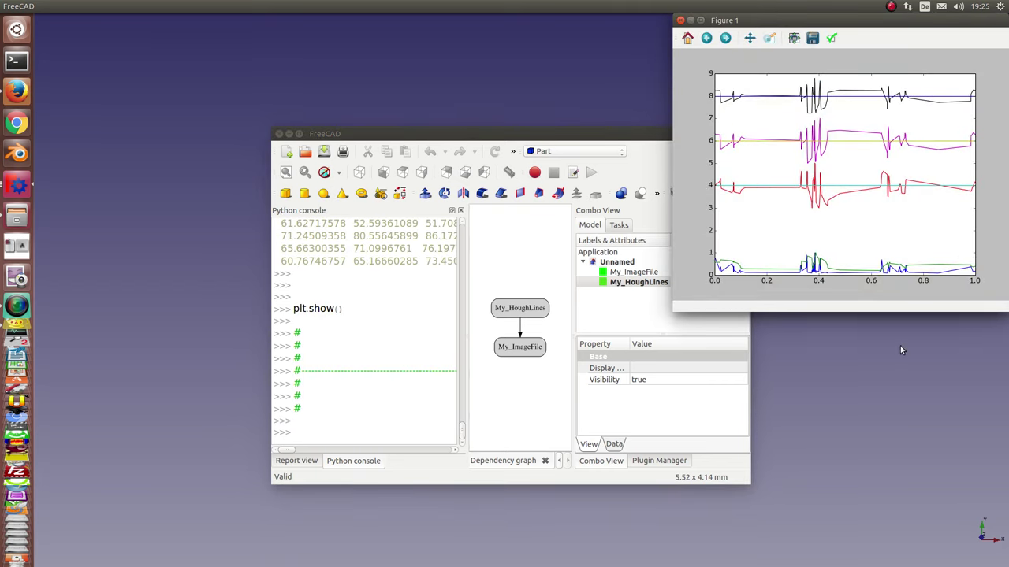
drag(575, 138, 407, 98)
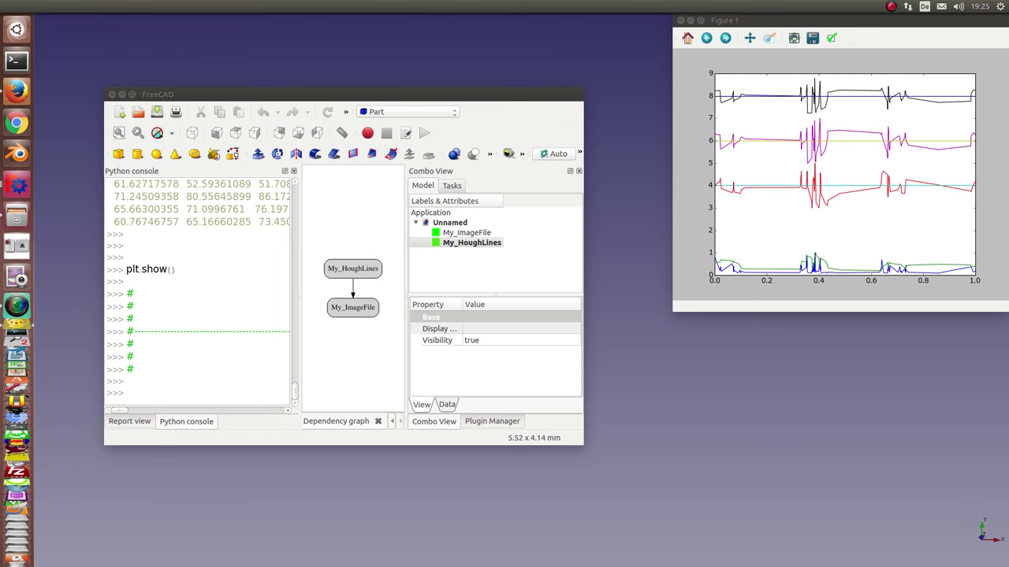
Run the point-cloud script to generate point objects in the 3D scene
click(173, 363)
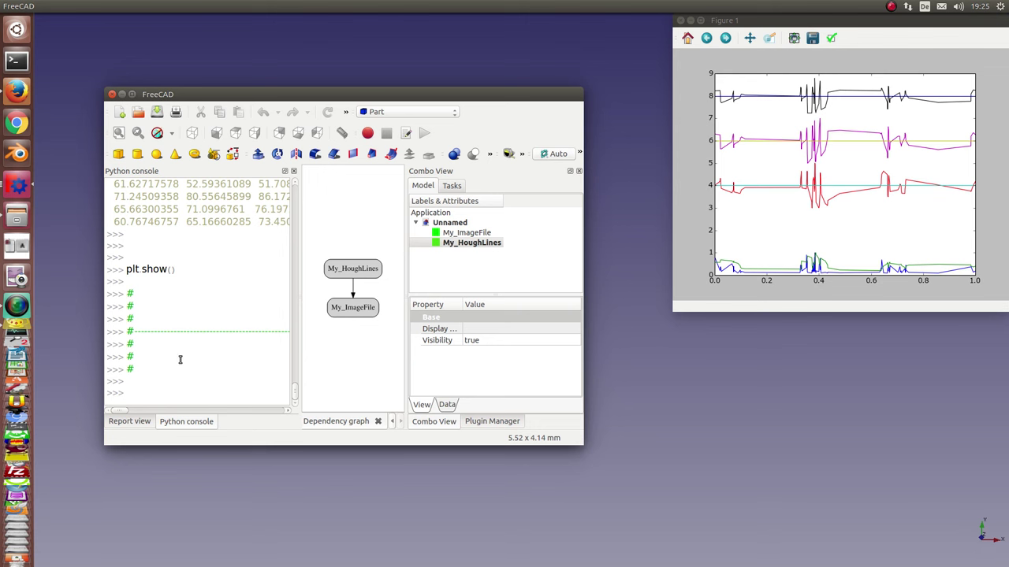
key(Return)
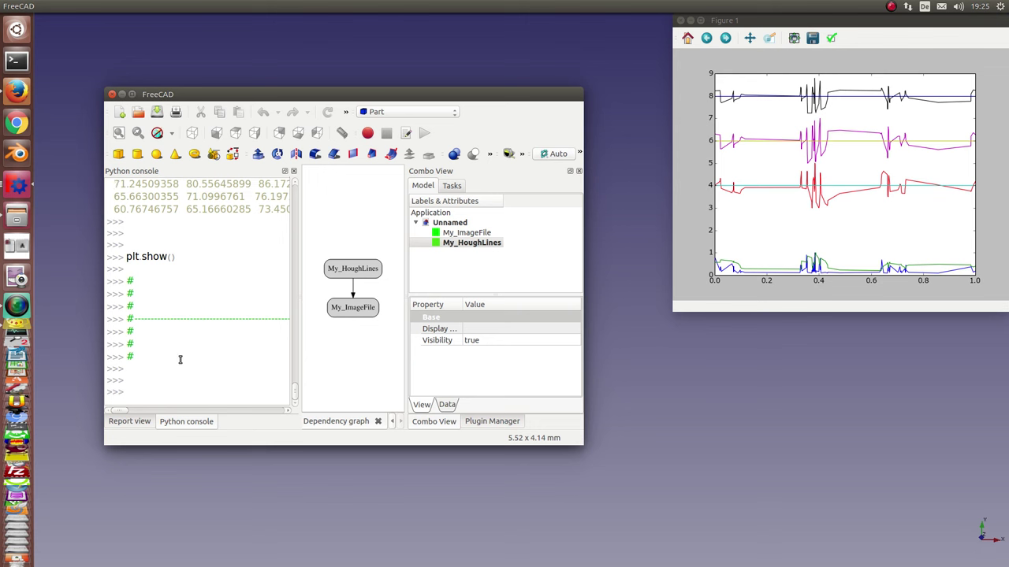
key(ctrl+v)
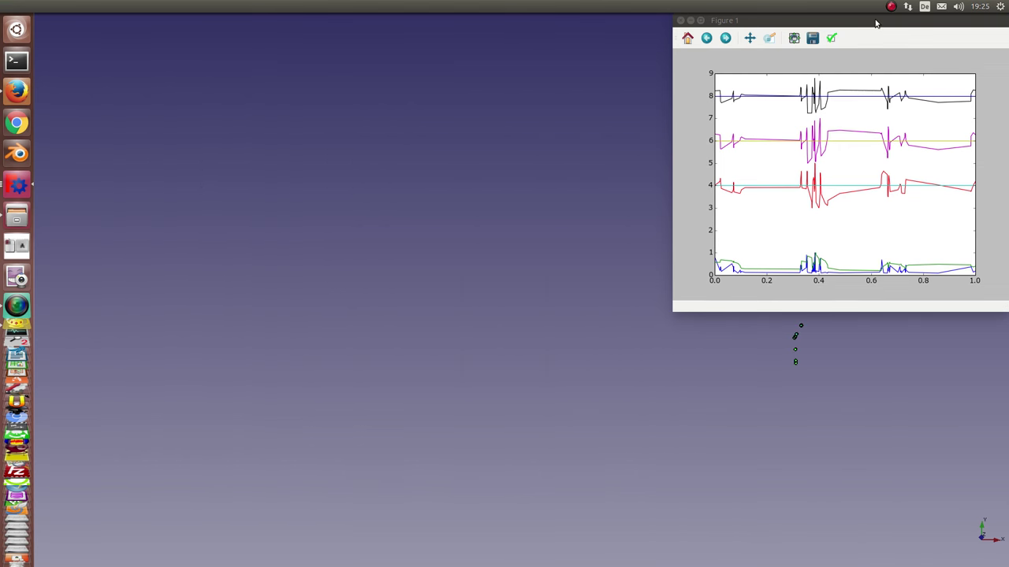
Close Figure 1 and pan the 3D view left to reveal coloured point trails around the box
click(877, 23)
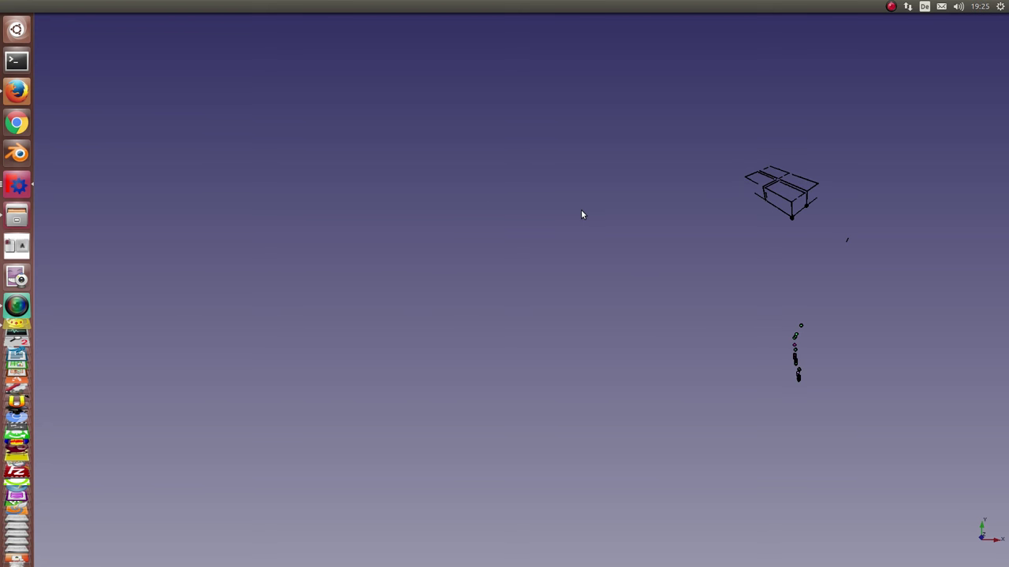
middle_drag(581, 209, 384, 215)
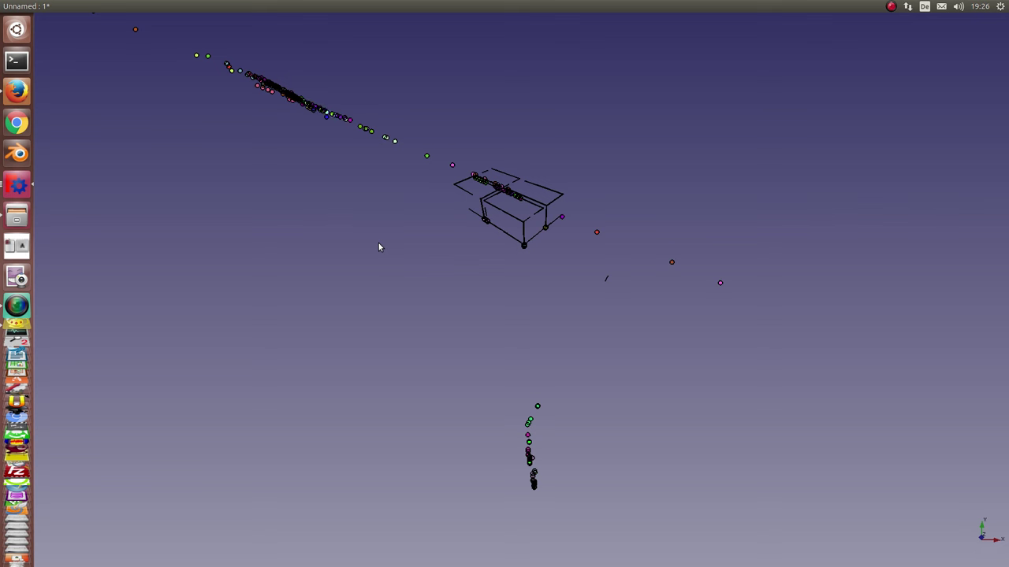
click(891, 6)
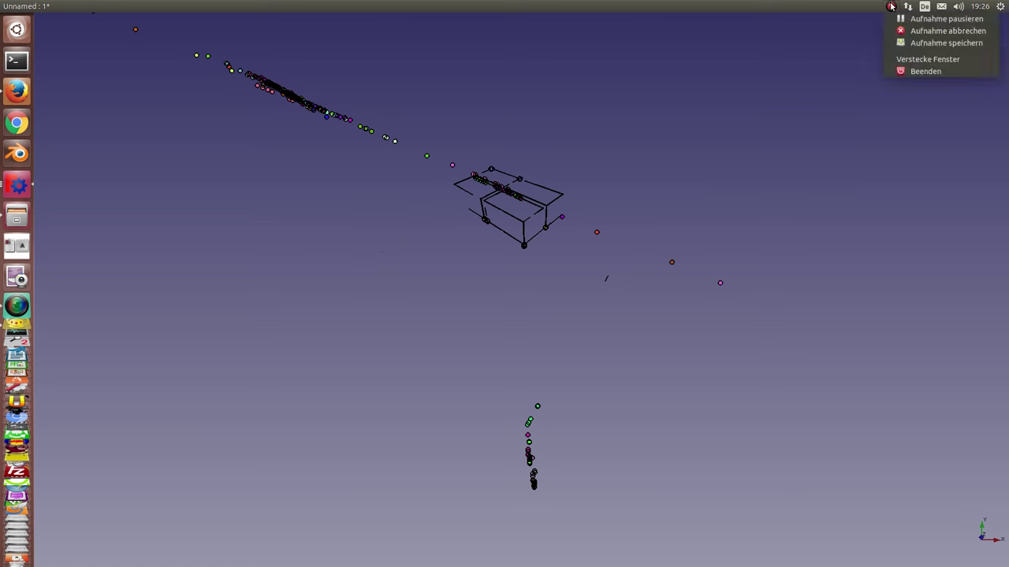
click(930, 18)
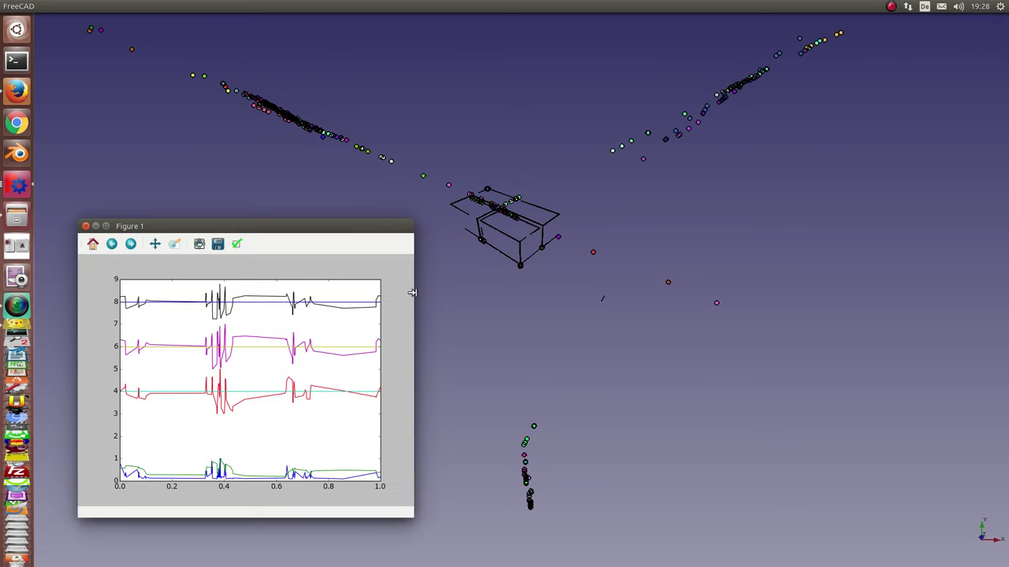
Widen the Figure 1 line plot window, then close it
drag(412, 291, 443, 291)
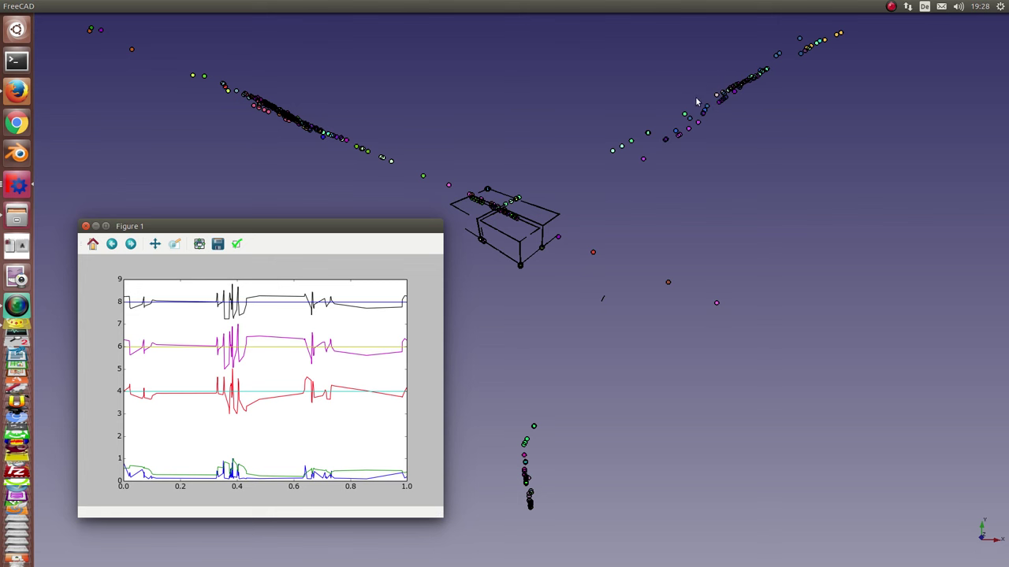
click(86, 227)
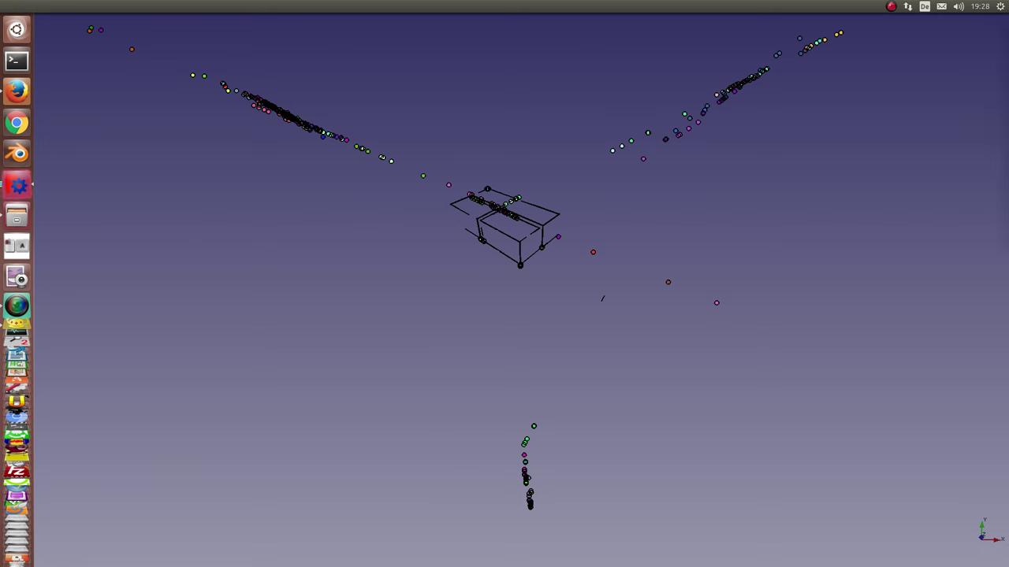
Move the erosion image window of green edge fragments to the centre-left
mouse_move(1004, 142)
mouse_down()
mouse_move(844, 234)
mouse_move(608, 289)
mouse_move(455, 288)
mouse_move(223, 256)
mouse_up()
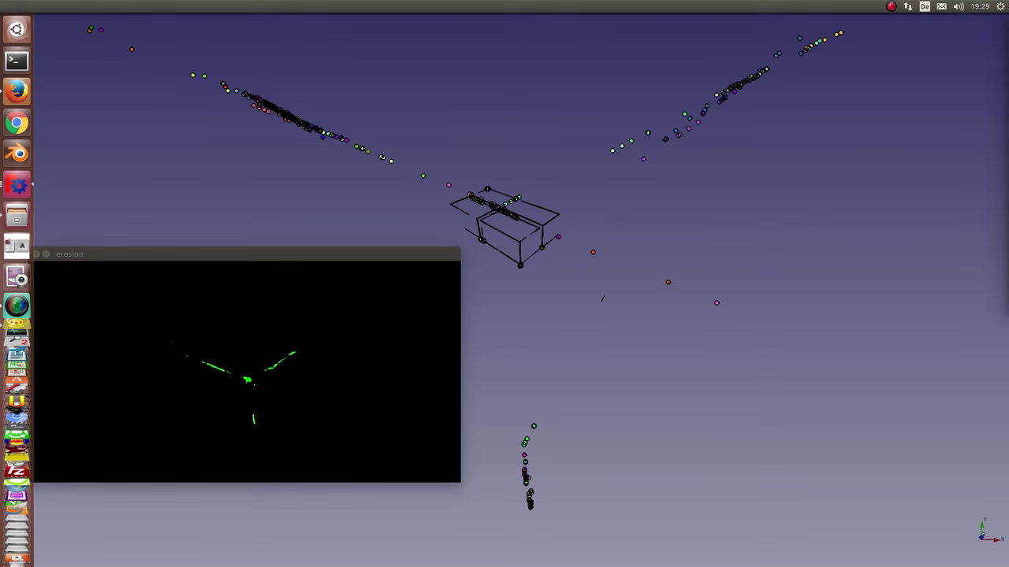
Bring the Figure 1 cluster scatter plot with yellow star centres into view
mouse_move(950, 152)
mouse_down()
mouse_move(782, 205)
mouse_move(767, 234)
mouse_up()
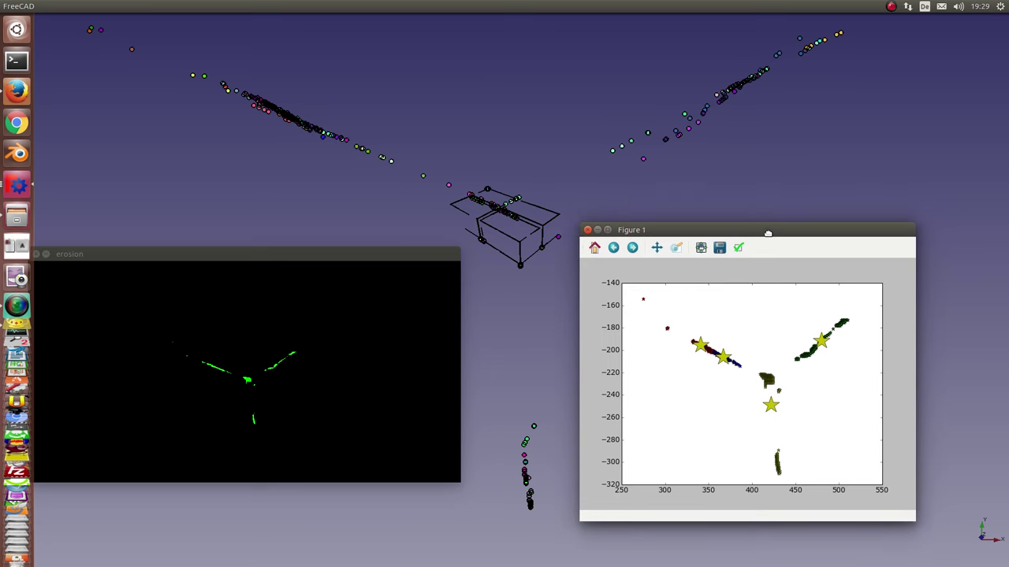
drag(767, 233, 768, 232)
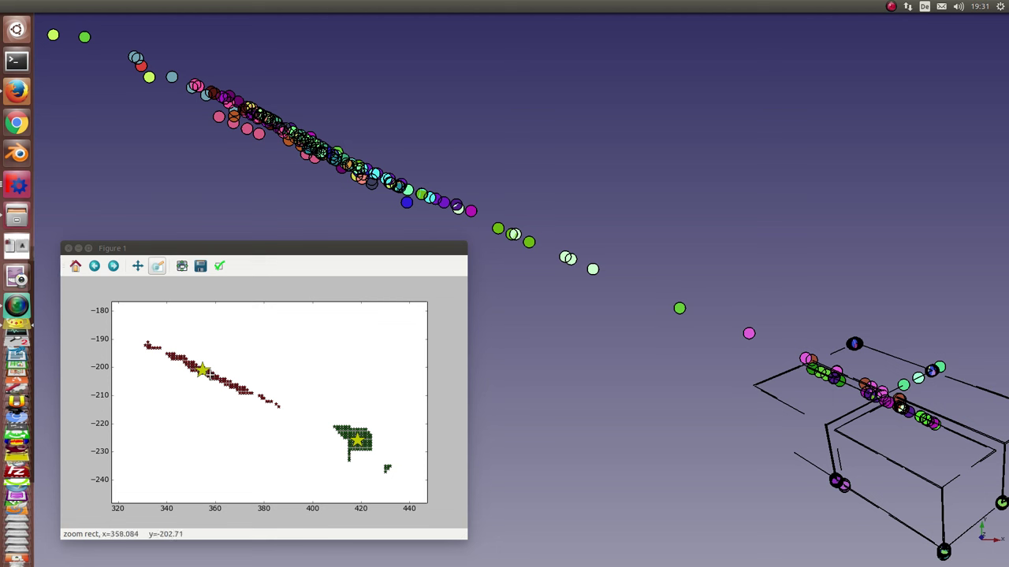
Zoom and pan the 3D view onto the chain of overlapping coloured point spheres
click(303, 197)
scroll(308, 213, up, 3)
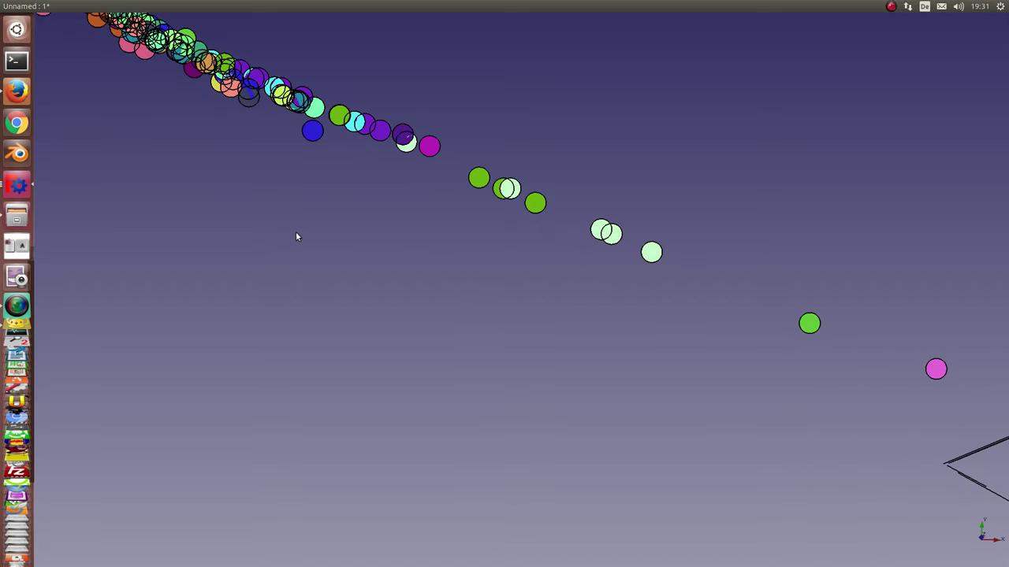
middle_drag(295, 231, 629, 470)
scroll(508, 429, up, 2)
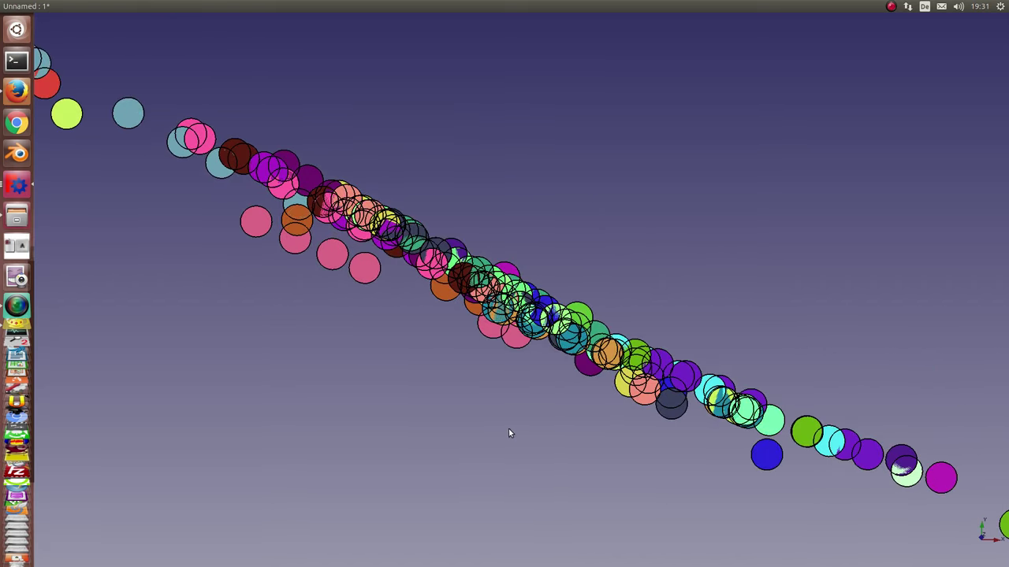
scroll(508, 430, up, 2)
scroll(458, 442, up, 1)
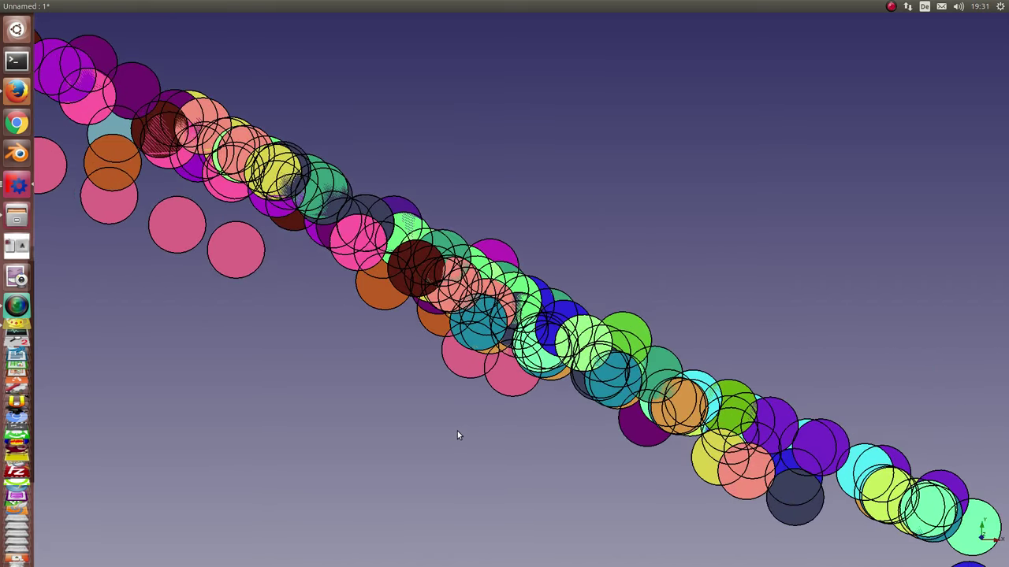